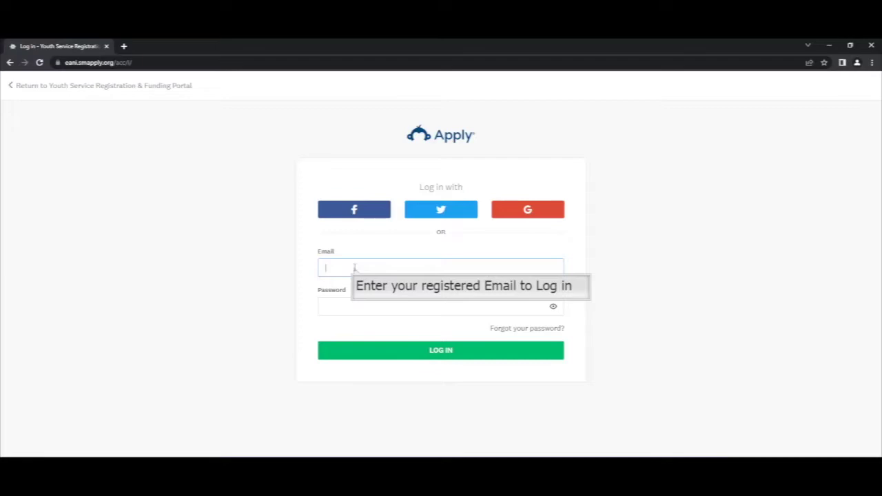
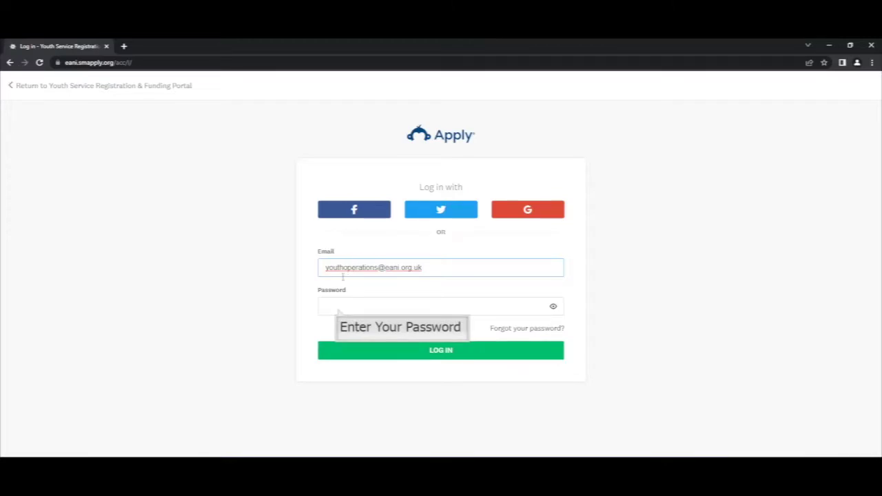
Step: Log in to the Youth Service Registration & Funding Portal with the account's e-mail and password
{"action": "left_click", "coordinate": [338, 308]}
{"action": "type", "text": "***"}
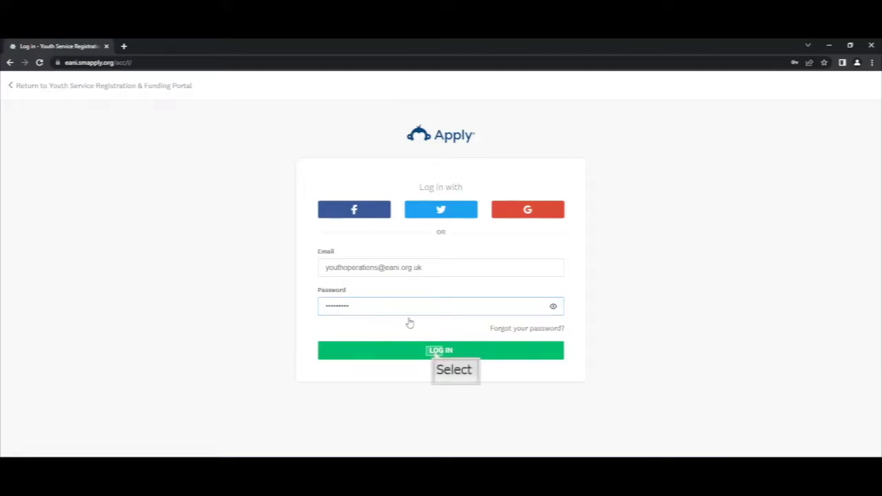
{"action": "left_click", "coordinate": [436, 353]}
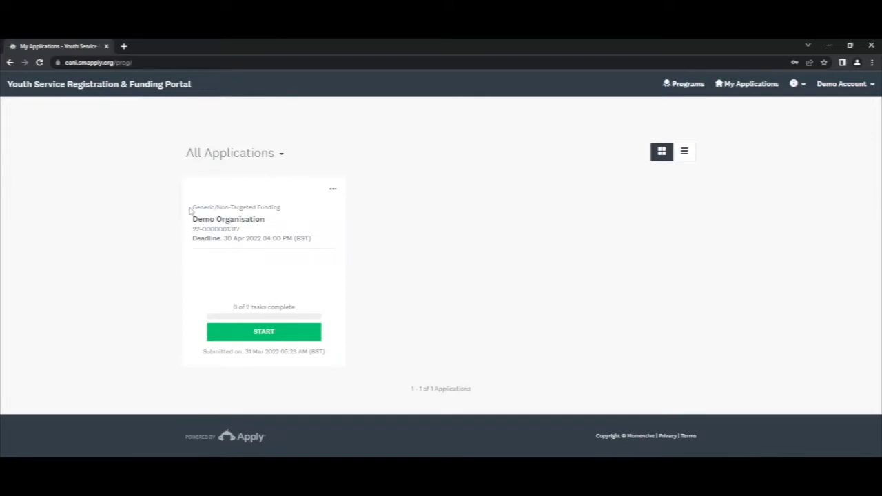
Step: Start the Demo Organisation Generic/Non-Targeted Funding application from My Applications
{"action": "left_click_drag", "start_coordinate": [190, 211], "coordinate": [291, 210]}
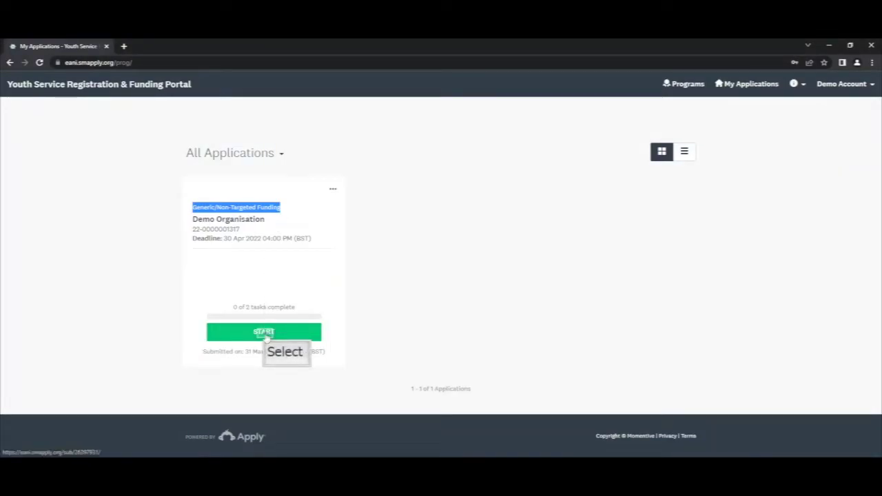
{"action": "left_click", "coordinate": [264, 333]}
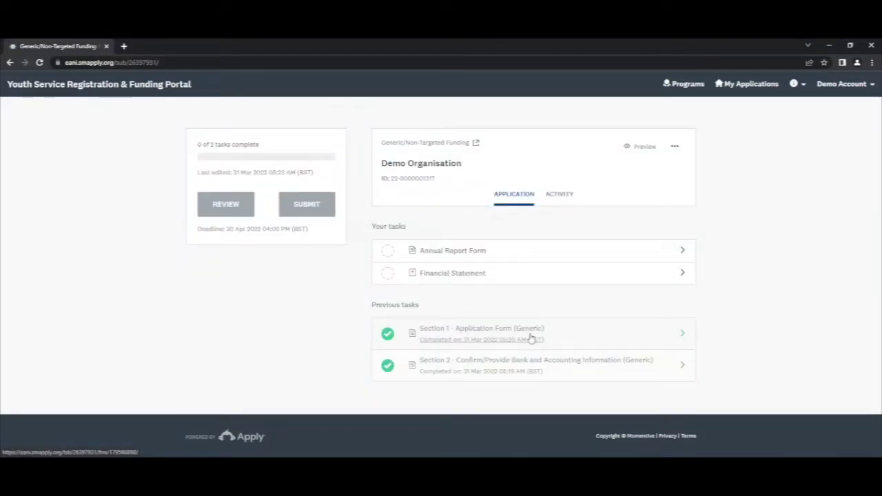
Step: Open the Annual Report Form task from the application's task list
{"action": "left_click", "coordinate": [507, 369]}
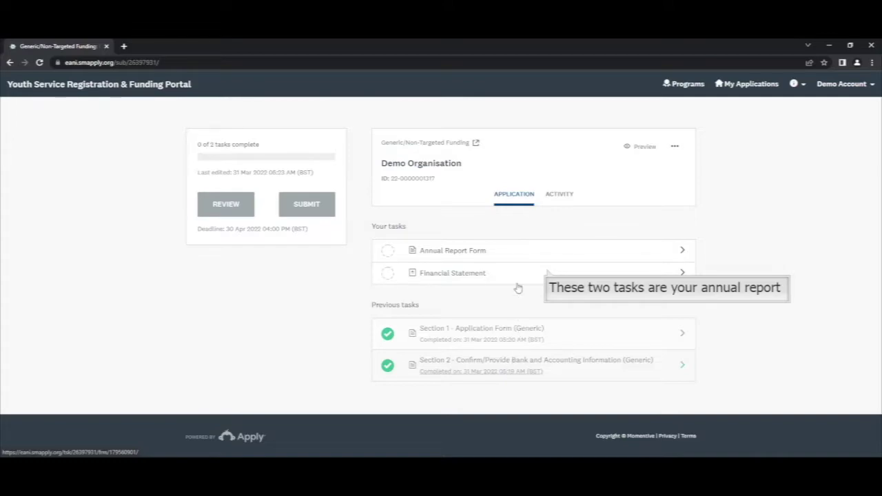
{"action": "left_click", "coordinate": [475, 251]}
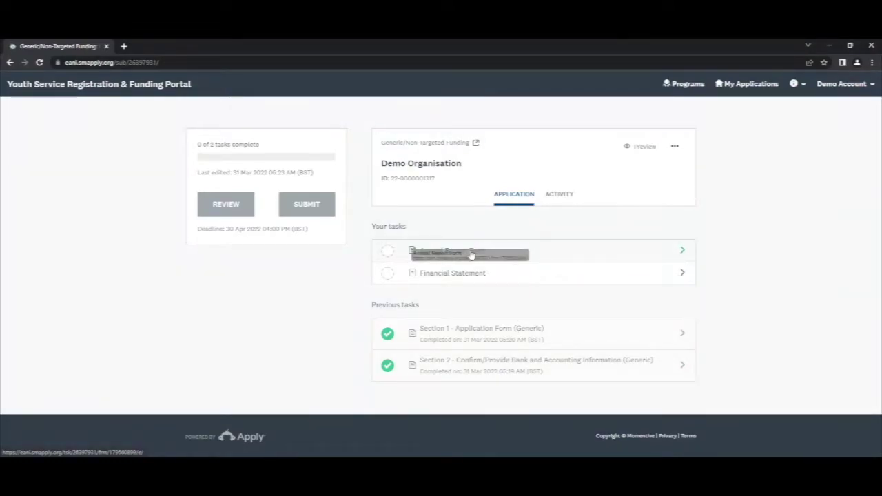
{"action": "left_click_drag", "start_coordinate": [471, 255], "coordinate": [521, 276]}
{"action": "left_click_drag", "start_coordinate": [465, 273], "coordinate": [486, 275]}
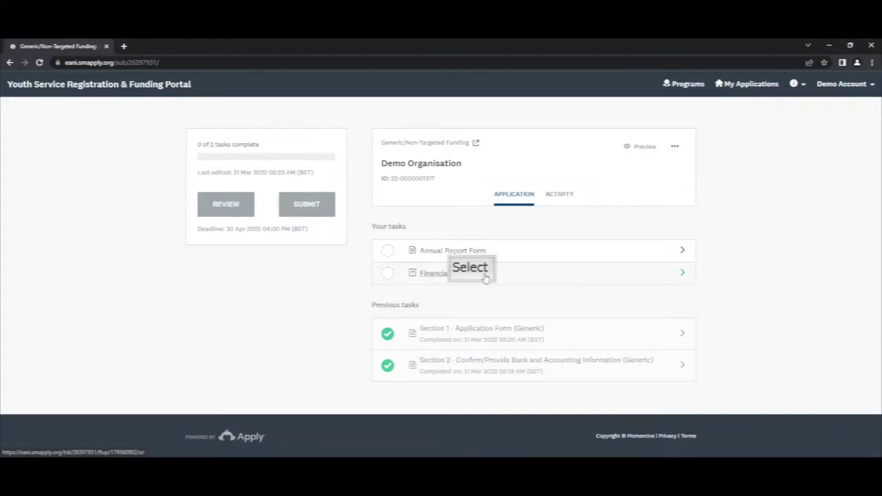
{"action": "left_click", "coordinate": [449, 250]}
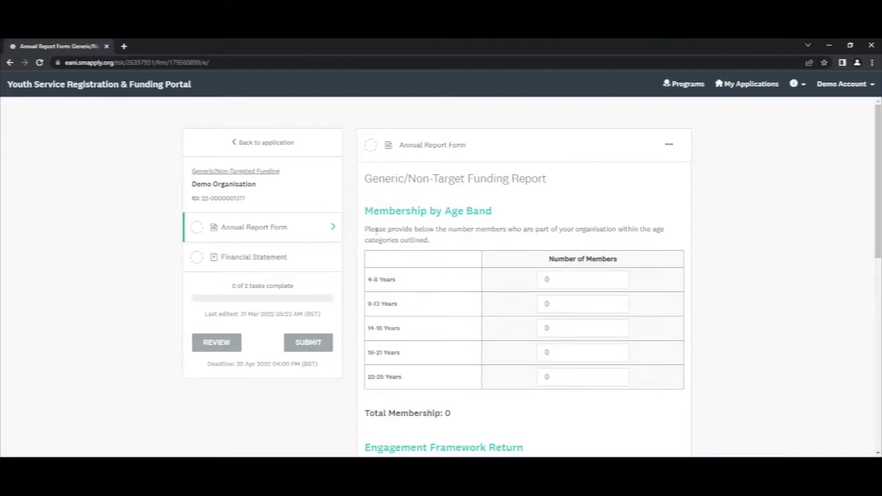
Step: Enter 30 members for 9-13 Years and 50 for 14-18 Years, giving Total Membership 80
{"action": "left_click_drag", "start_coordinate": [366, 211], "coordinate": [507, 214]}
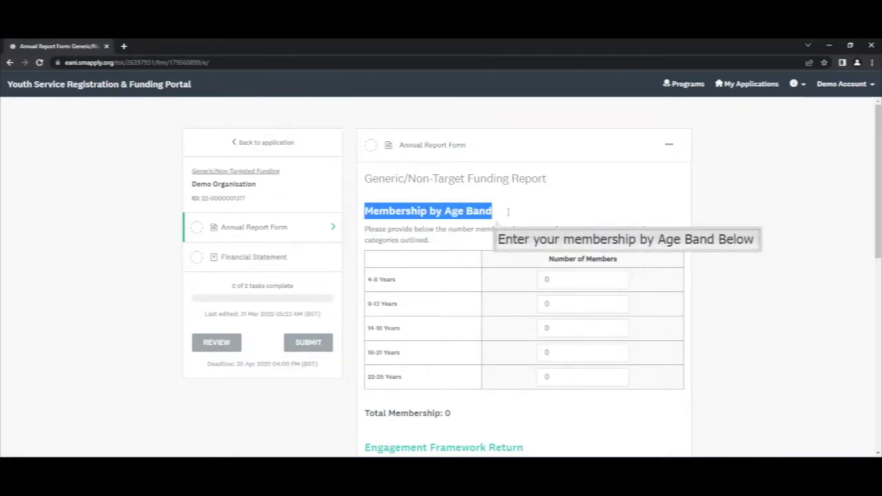
{"action": "left_click", "coordinate": [557, 279]}
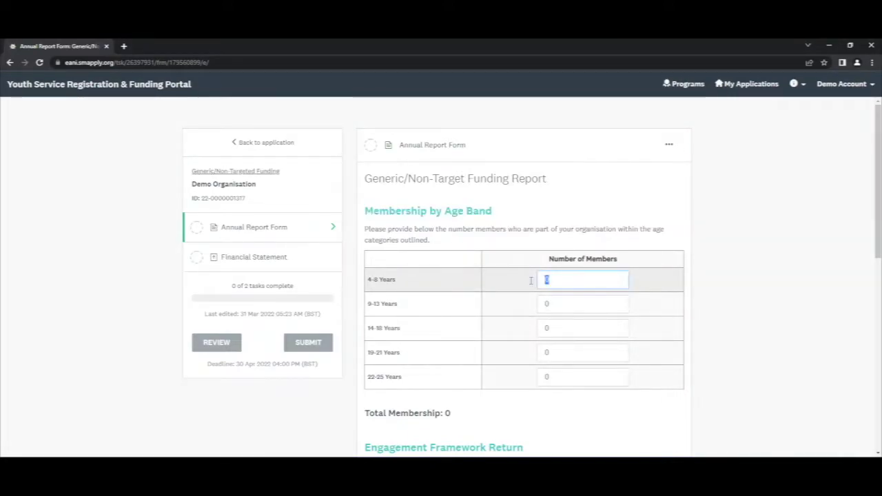
{"action": "left_click", "coordinate": [546, 303]}
{"action": "type", "text": "30"}
{"action": "key", "text": "Tab"}
{"action": "type", "text": "5"}
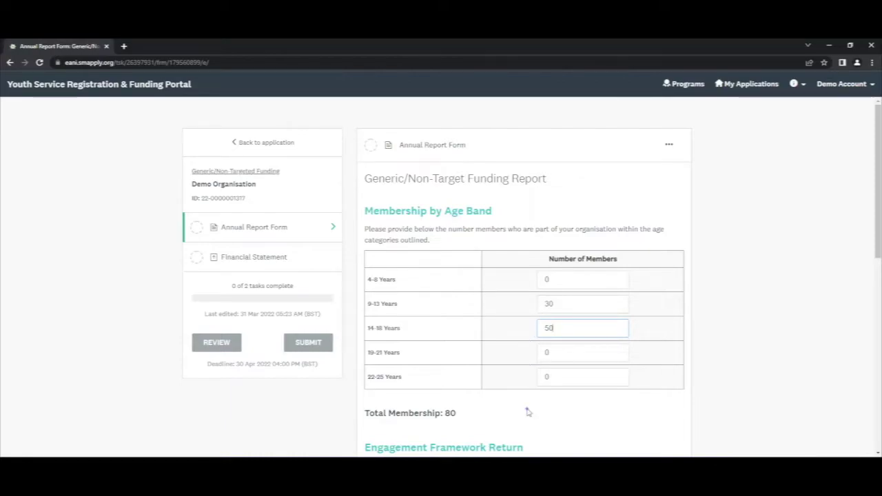
{"action": "scroll", "coordinate": [528, 411], "scroll_direction": "down", "scroll_amount": 2}
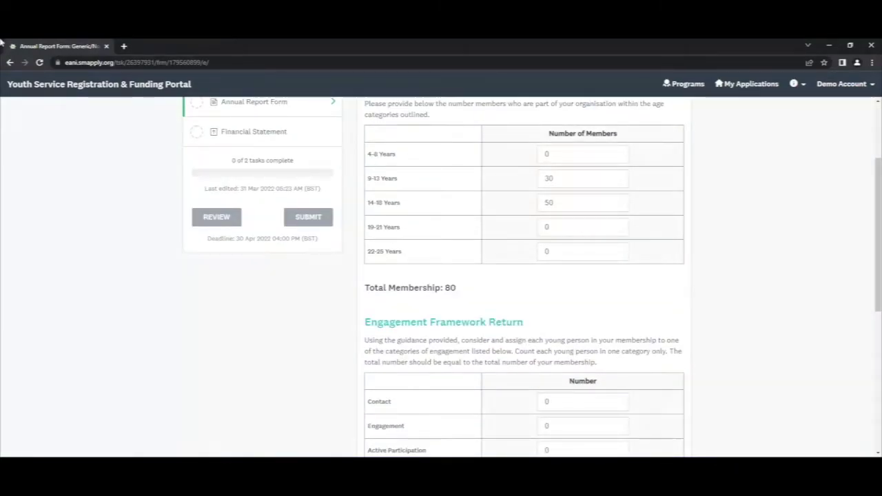
{"action": "double_click", "coordinate": [451, 287]}
{"action": "triple_click", "coordinate": [429, 287]}
{"action": "mouse_move", "coordinate": [429, 287]}
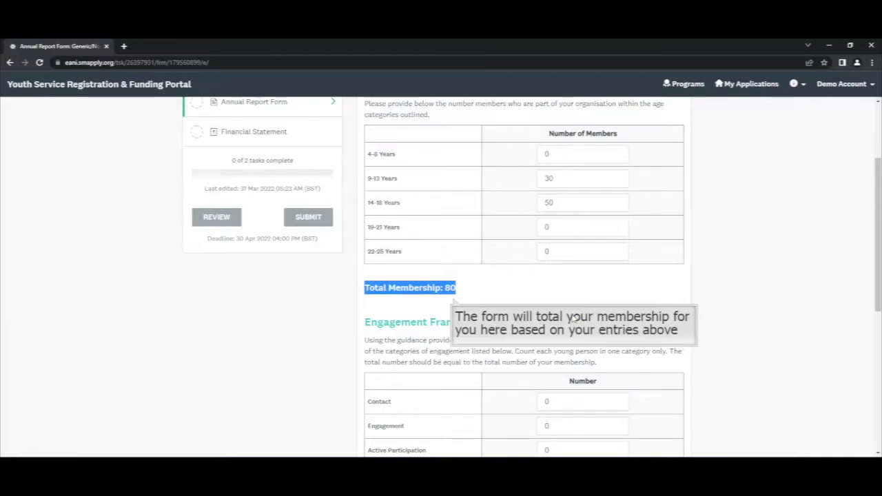
{"action": "scroll", "coordinate": [572, 317], "scroll_direction": "down", "scroll_amount": 2}
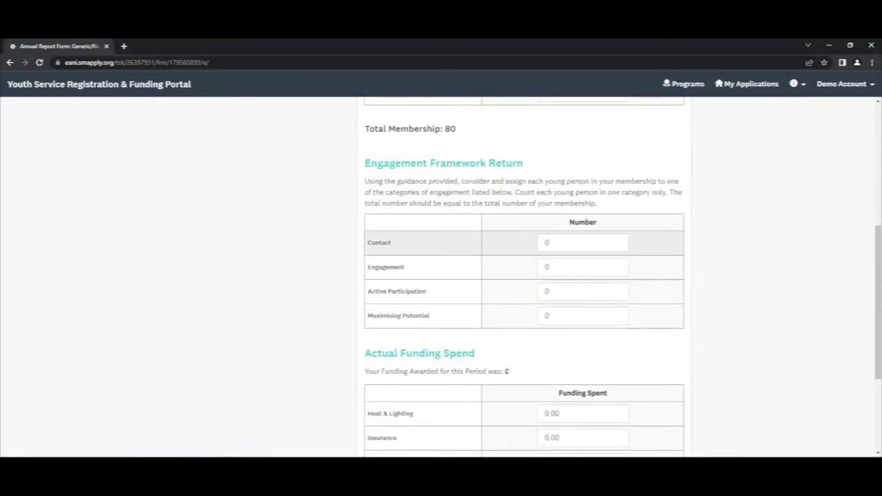
Step: Enter engagement counts: Contact 10, Engagement 30, Active Participation 20, Maximising Potential 20
{"action": "key", "text": "Tab"}
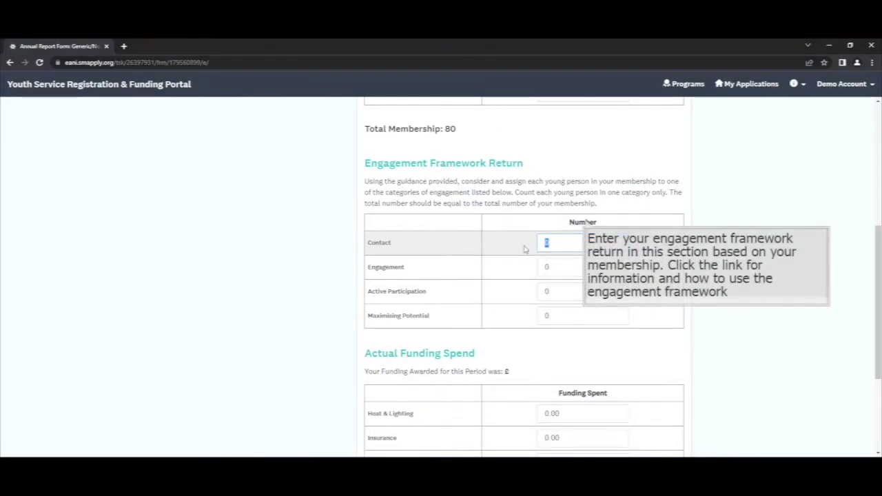
{"action": "type", "text": "10"}
{"action": "key", "text": "Tab"}
{"action": "type", "text": "30"}
{"action": "key", "text": "Tab"}
{"action": "type", "text": "20"}
{"action": "key", "text": "Tab"}
{"action": "type", "text": "20"}
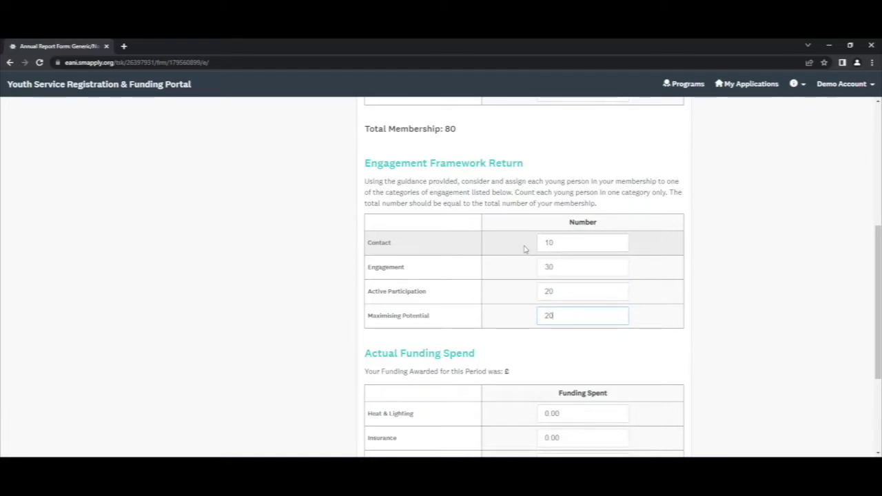
{"action": "scroll", "coordinate": [524, 249], "scroll_direction": "down", "scroll_amount": 3}
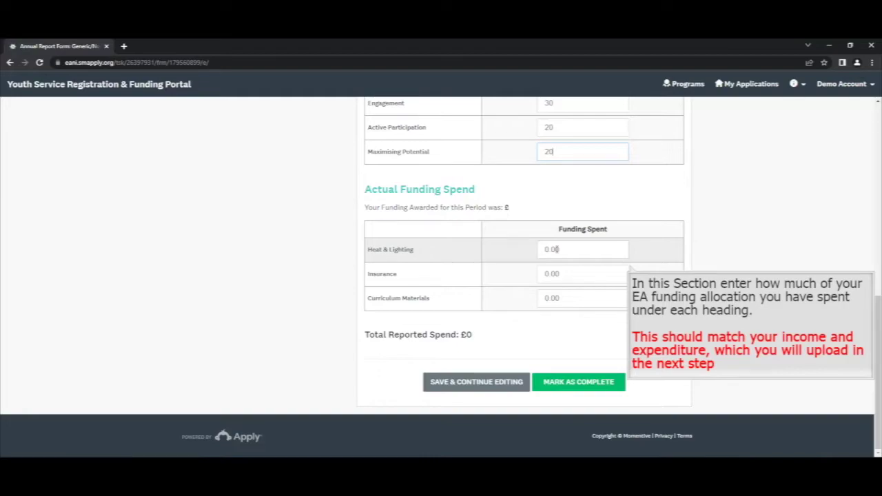
Step: Enter spend of 150 Heat & Lighting, 500 Insurance, 1200 Curriculum Materials (£1850), then mark complete
{"action": "left_click_drag", "start_coordinate": [557, 249], "coordinate": [528, 248]}
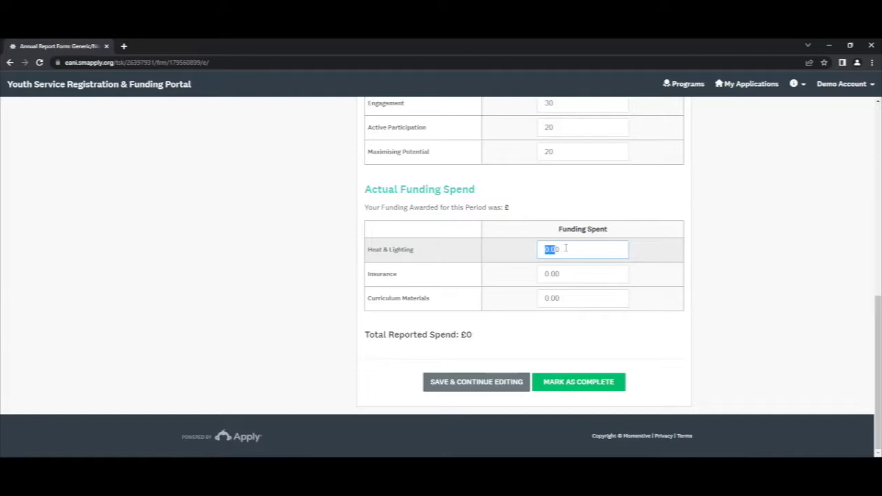
{"action": "type", "text": "150"}
{"action": "left_click", "coordinate": [550, 273]}
{"action": "type", "text": "500"}
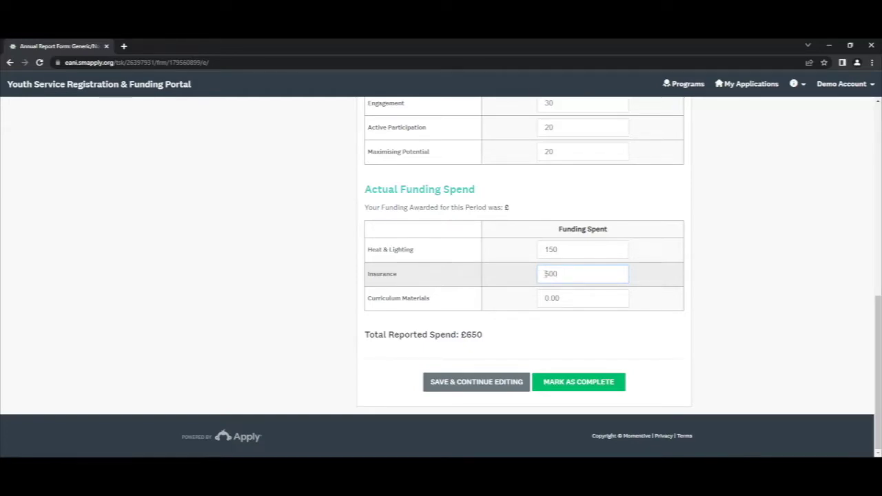
{"action": "left_click", "coordinate": [563, 298]}
{"action": "type", "text": "1200"}
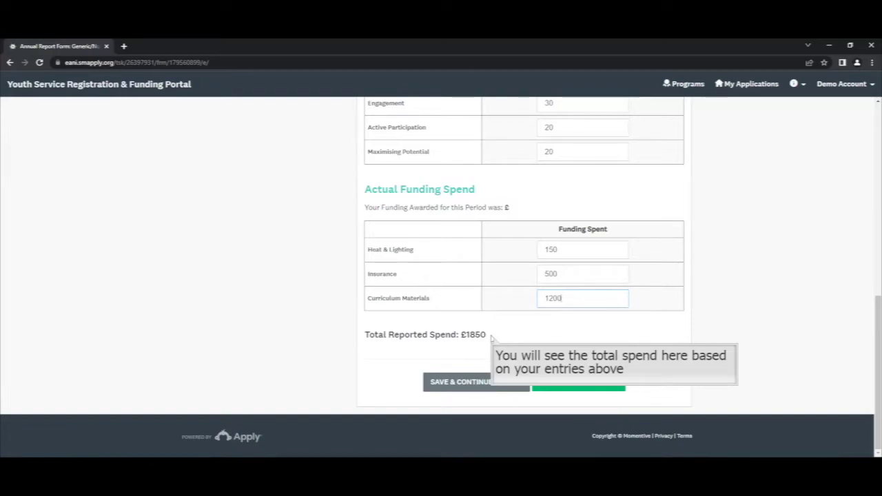
{"action": "left_click_drag", "start_coordinate": [490, 337], "coordinate": [354, 340]}
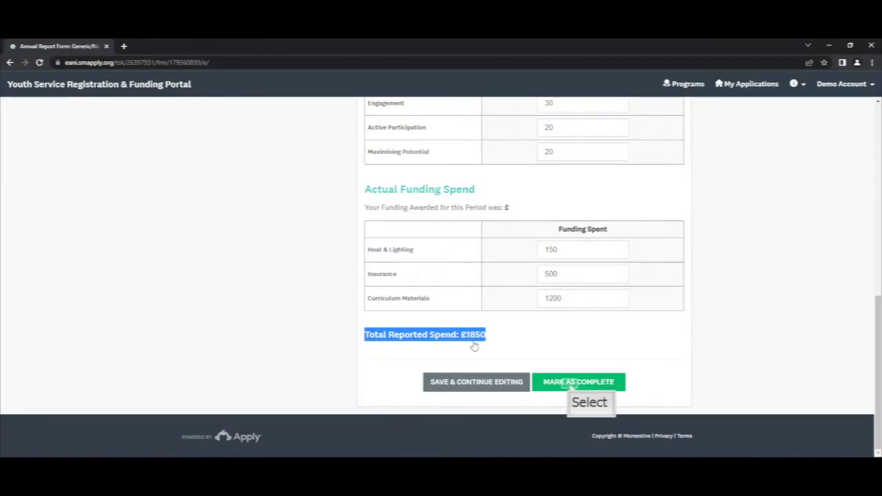
{"action": "left_click", "coordinate": [569, 383]}
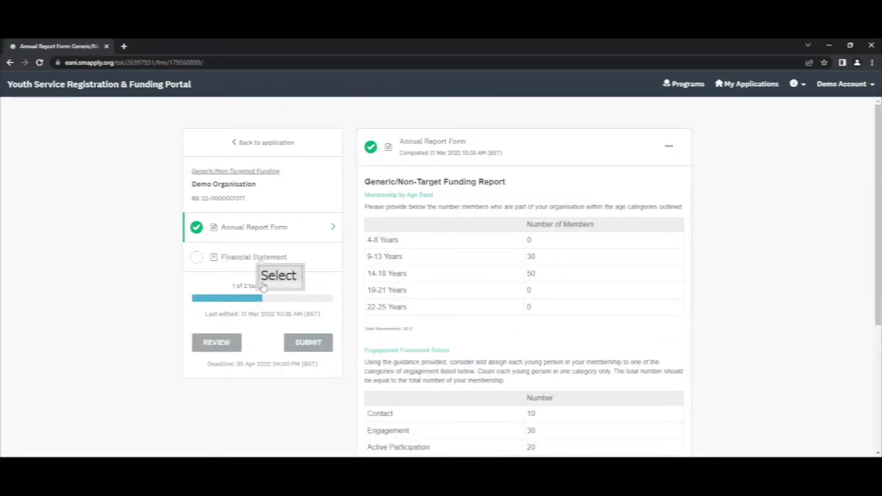
Step: Upload the Sample I and E spreadsheet to the Financial Statement task and mark it complete
{"action": "left_click", "coordinate": [256, 258]}
{"action": "mouse_move", "coordinate": [310, 468]}
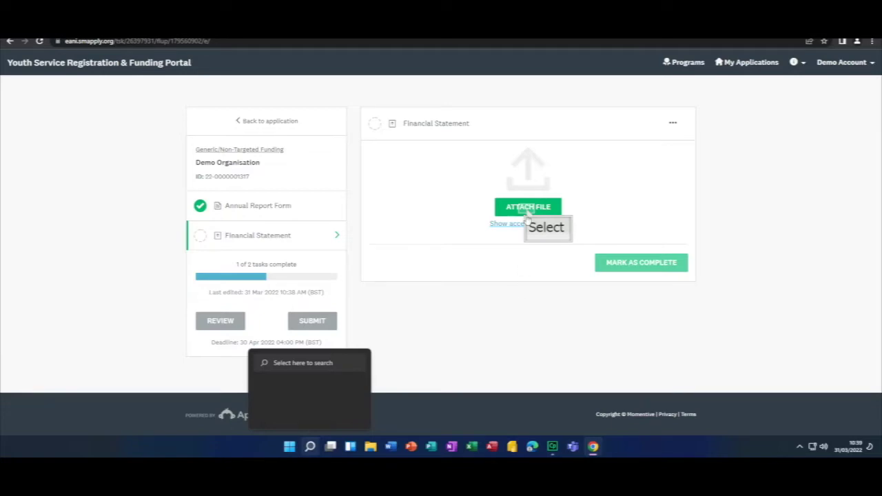
{"action": "left_click", "coordinate": [528, 208]}
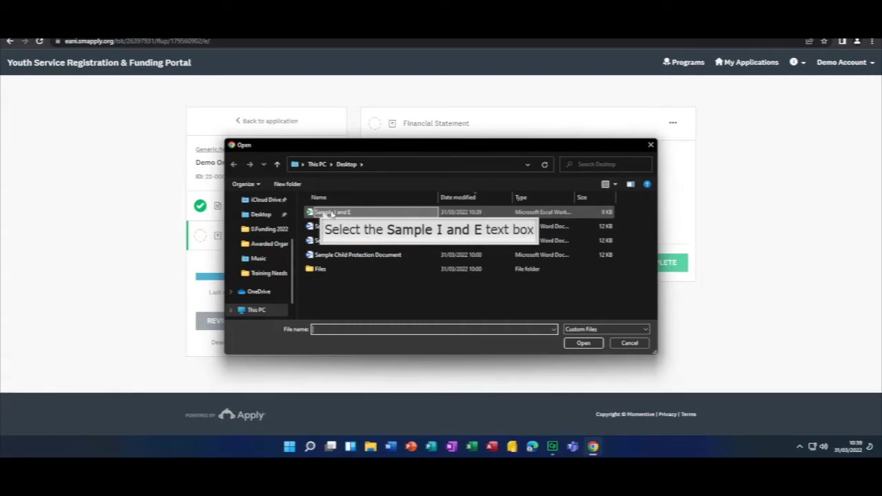
{"action": "left_click", "coordinate": [323, 213]}
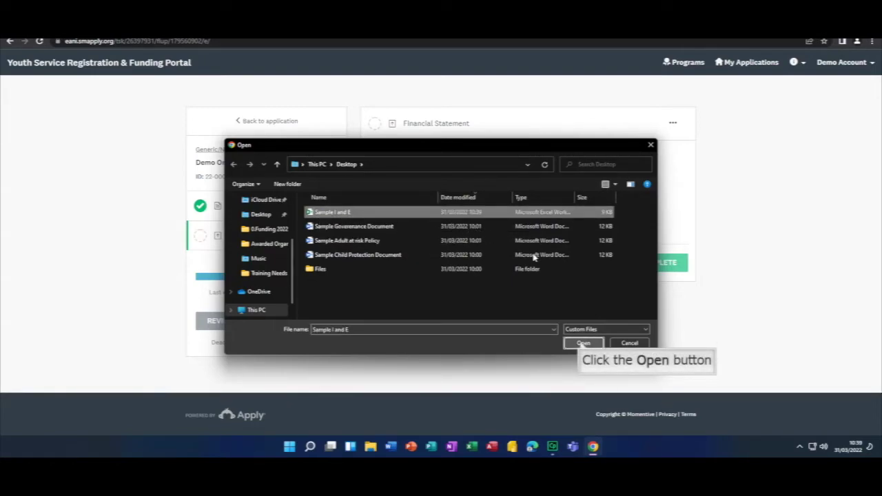
{"action": "left_click", "coordinate": [583, 342]}
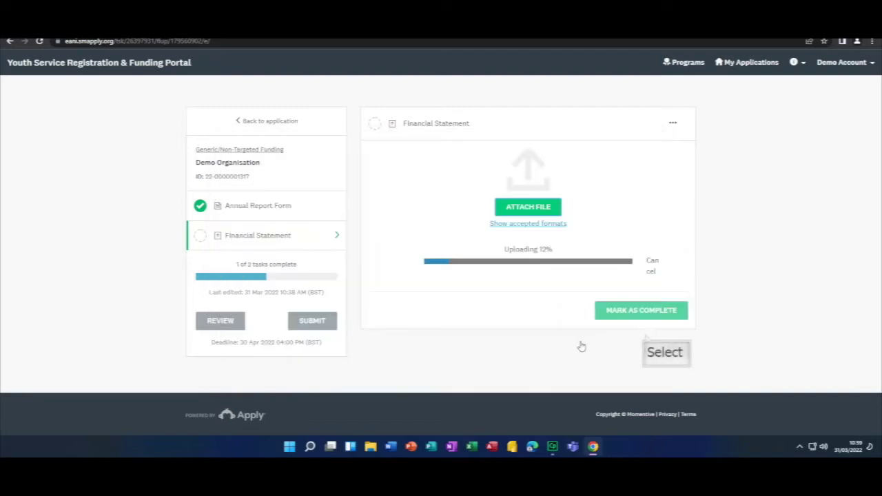
{"action": "left_click", "coordinate": [644, 336]}
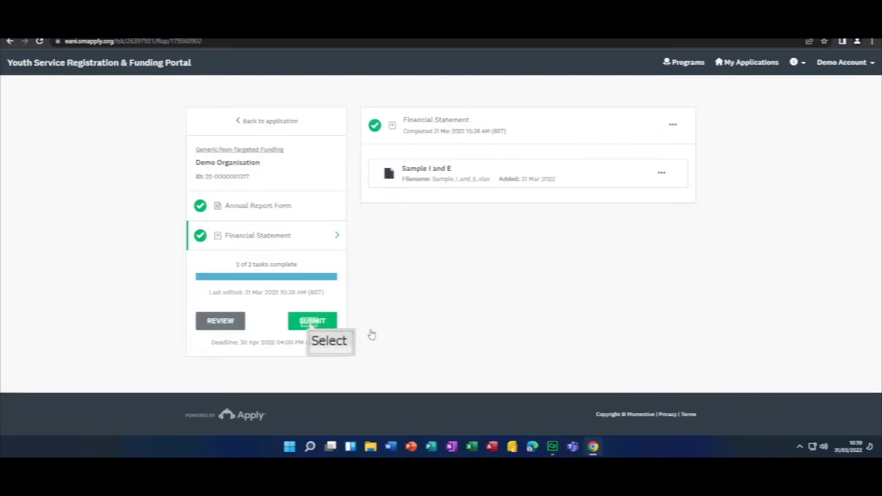
Step: Choose Review when submitting and scroll through all the application's answers
{"action": "left_click", "coordinate": [312, 322]}
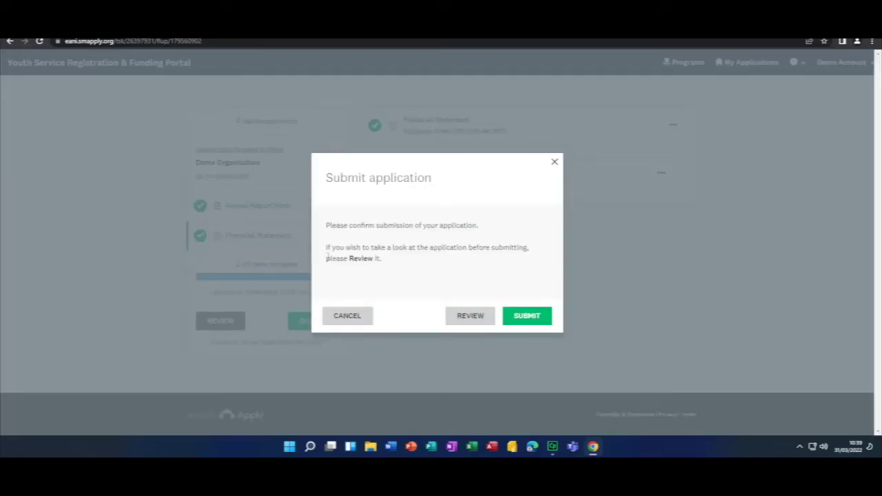
{"action": "left_click_drag", "start_coordinate": [328, 247], "coordinate": [459, 265]}
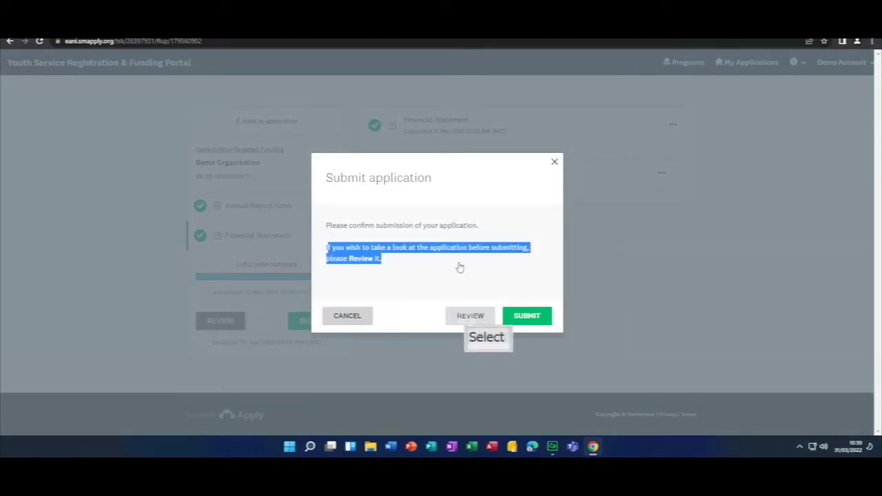
{"action": "left_click", "coordinate": [468, 318]}
{"action": "scroll", "coordinate": [312, 258], "scroll_direction": "down", "scroll_amount": 15}
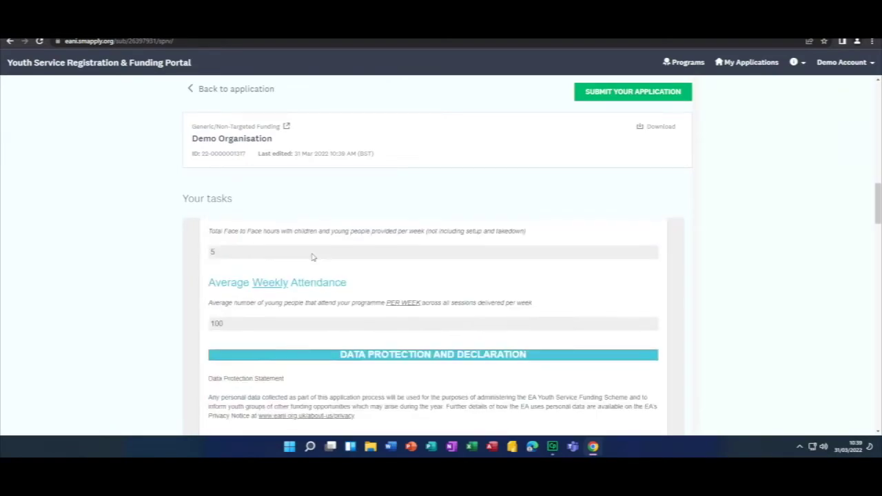
{"action": "scroll", "coordinate": [312, 257], "scroll_direction": "up", "scroll_amount": 10}
{"action": "scroll", "coordinate": [241, 268], "scroll_direction": "down", "scroll_amount": 1}
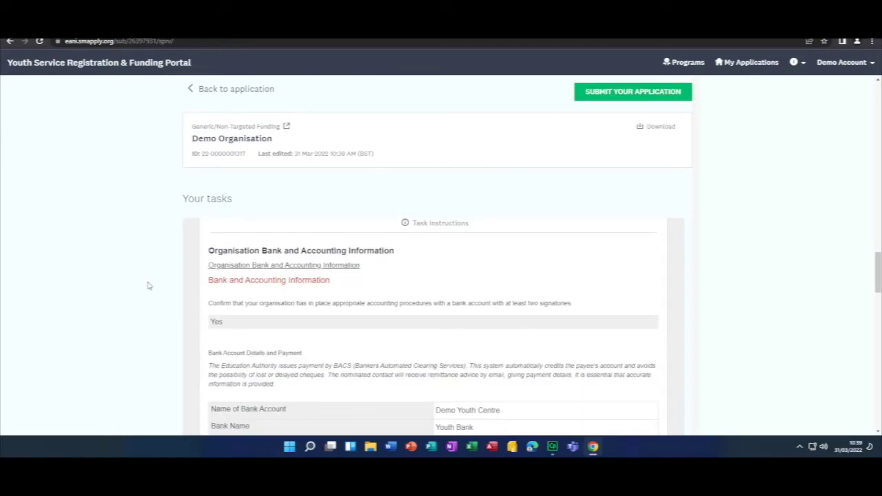
{"action": "scroll", "coordinate": [197, 314], "scroll_direction": "down", "scroll_amount": 8}
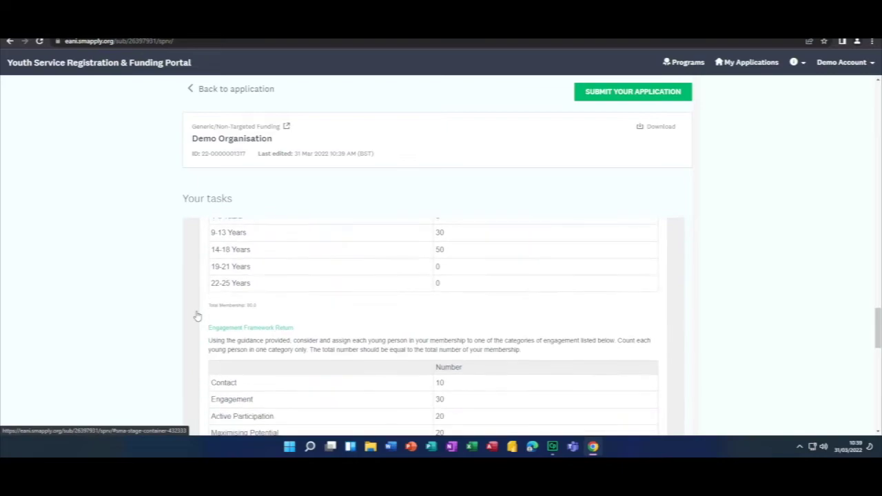
{"action": "scroll", "coordinate": [197, 315], "scroll_direction": "down", "scroll_amount": 10}
{"action": "scroll", "coordinate": [197, 315], "scroll_direction": "down", "scroll_amount": 2}
{"action": "scroll", "coordinate": [197, 316], "scroll_direction": "up", "scroll_amount": 5}
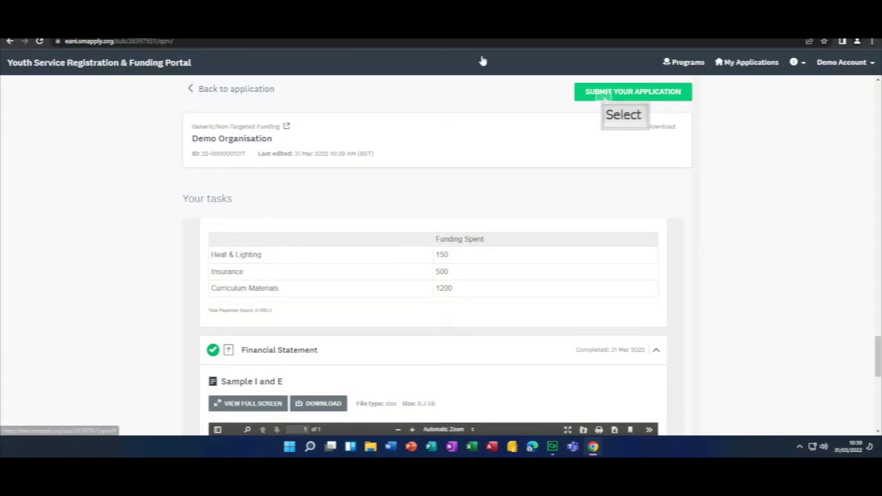
Step: Confirm the final submission and return to the Youth Service Registration & Funding Portal dashboard
{"action": "left_click", "coordinate": [604, 100]}
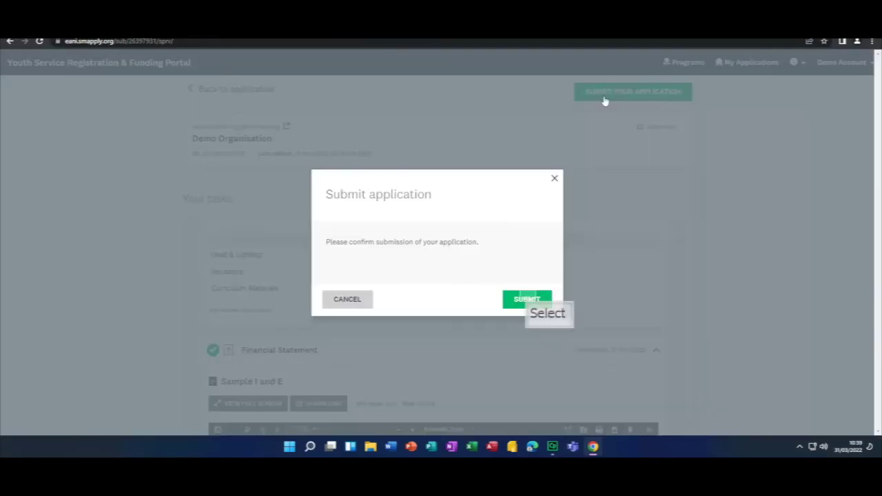
{"action": "left_click", "coordinate": [527, 299]}
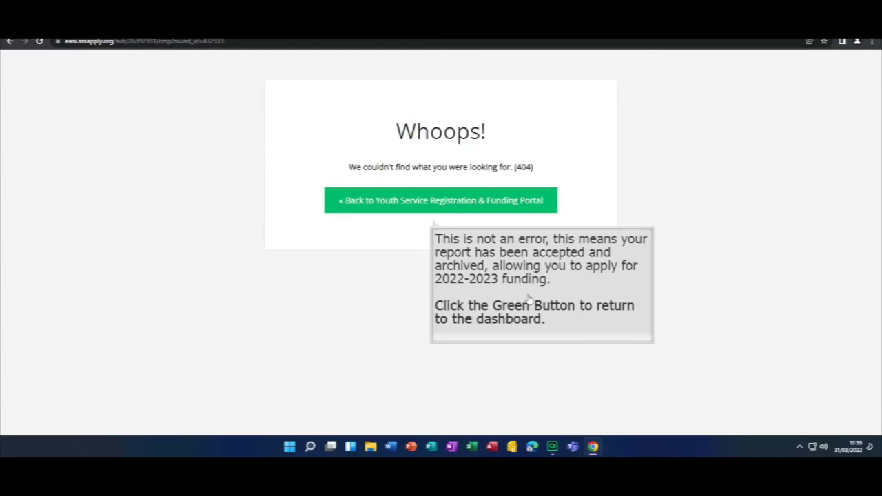
{"action": "left_click", "coordinate": [423, 200]}
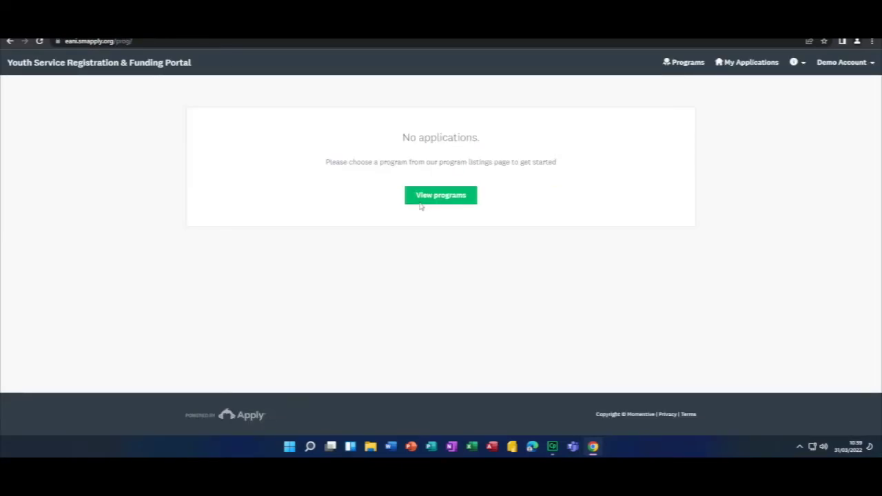
Step: Go to Programs and open the Generic/Non-Targeted Funding programme details
{"action": "left_click_drag", "start_coordinate": [390, 138], "coordinate": [569, 151]}
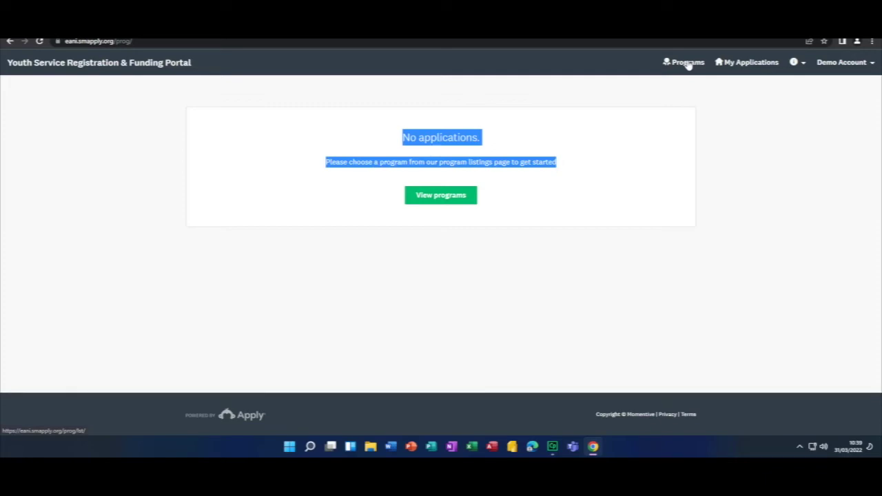
{"action": "left_click", "coordinate": [686, 63]}
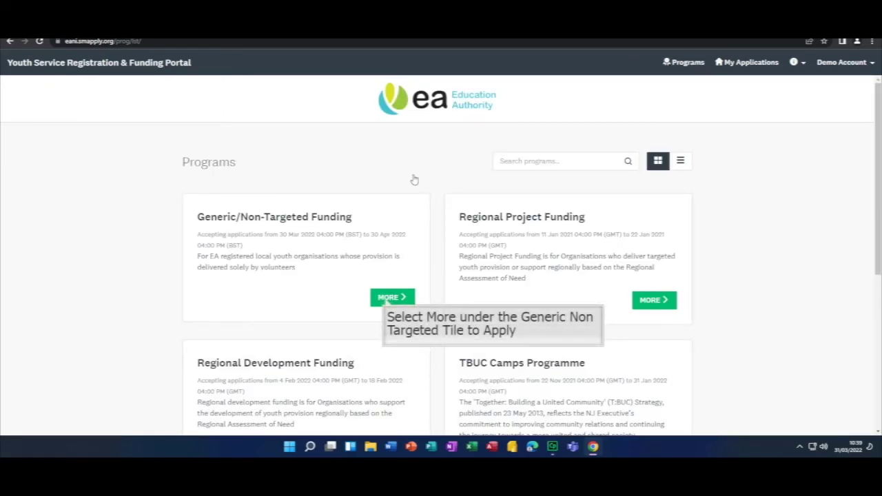
{"action": "left_click", "coordinate": [386, 298]}
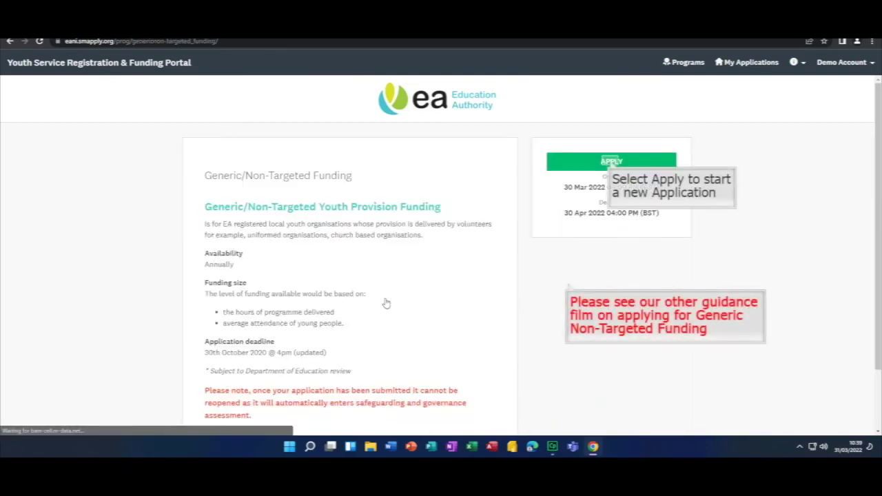